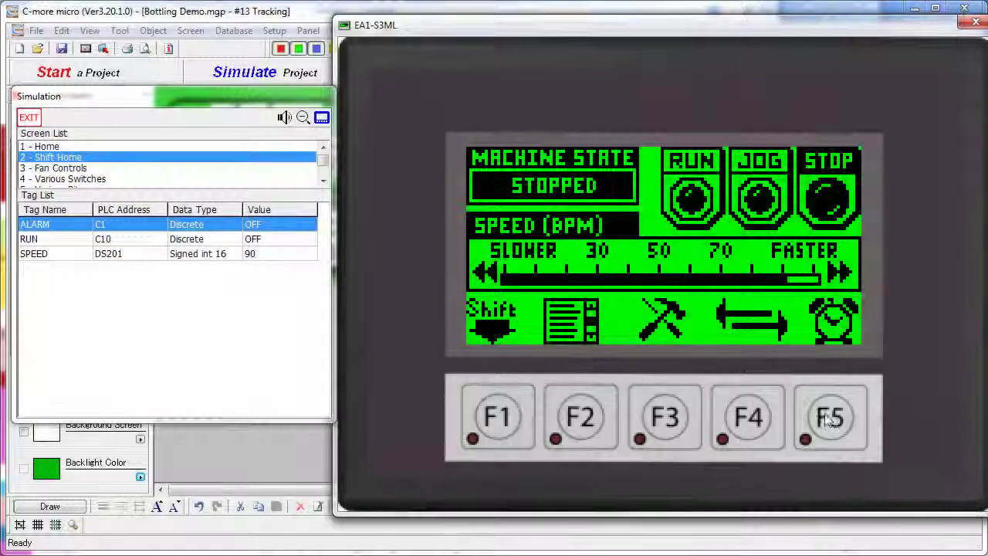
Go to the Alarm screen with F5, then toggle the ALARM bit on and off with F5.
click(839, 418)
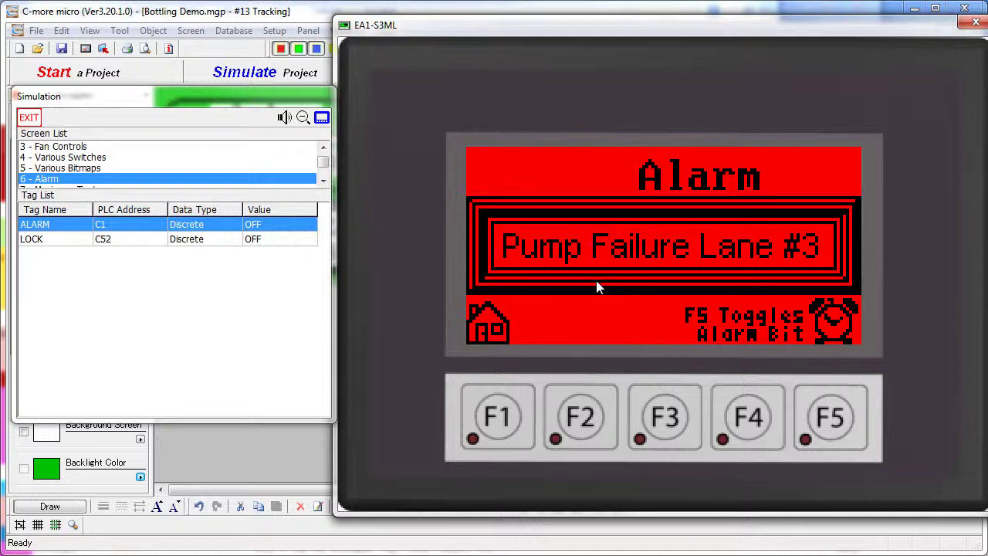
click(850, 328)
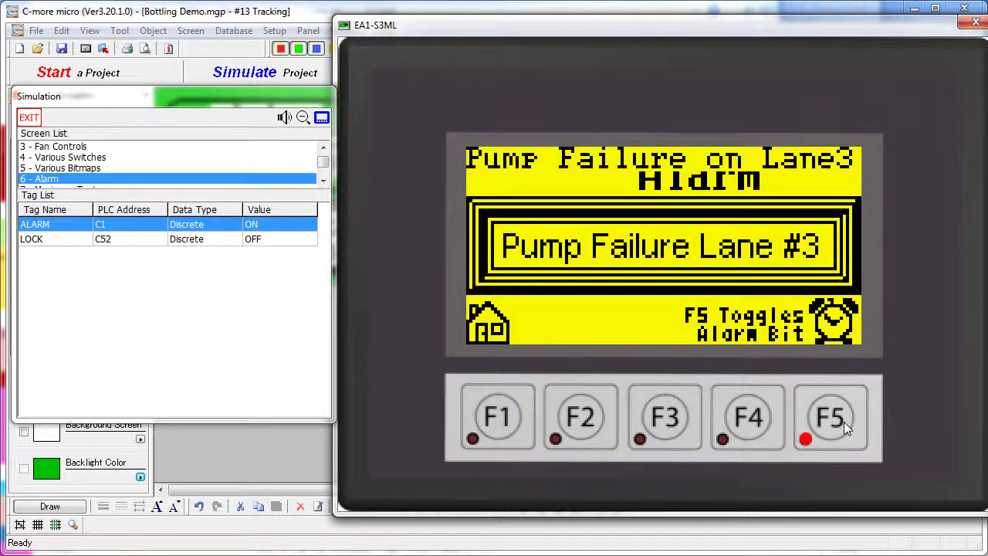
click(843, 424)
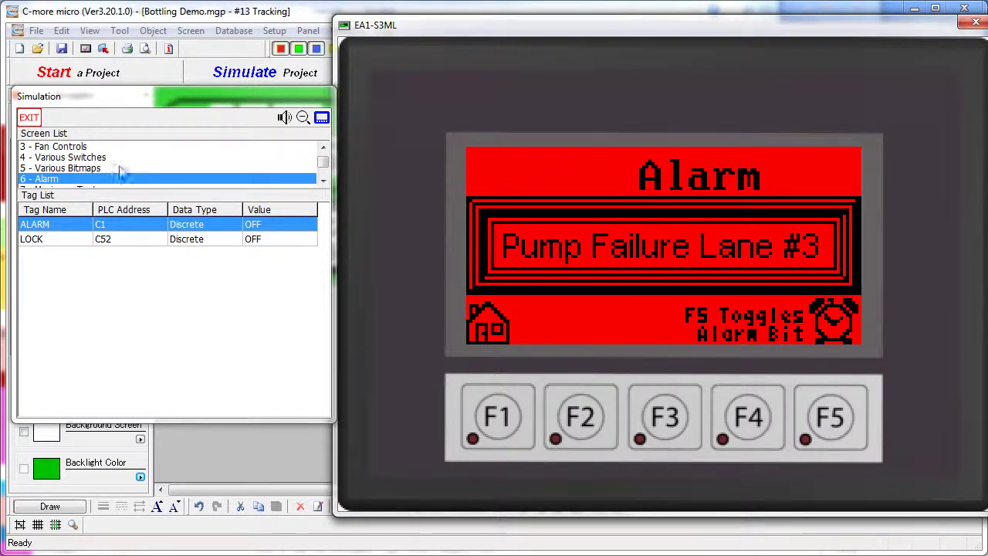
Exit simulation and inspect the warning-triangle picture's properties without changing them.
double_click(62, 182)
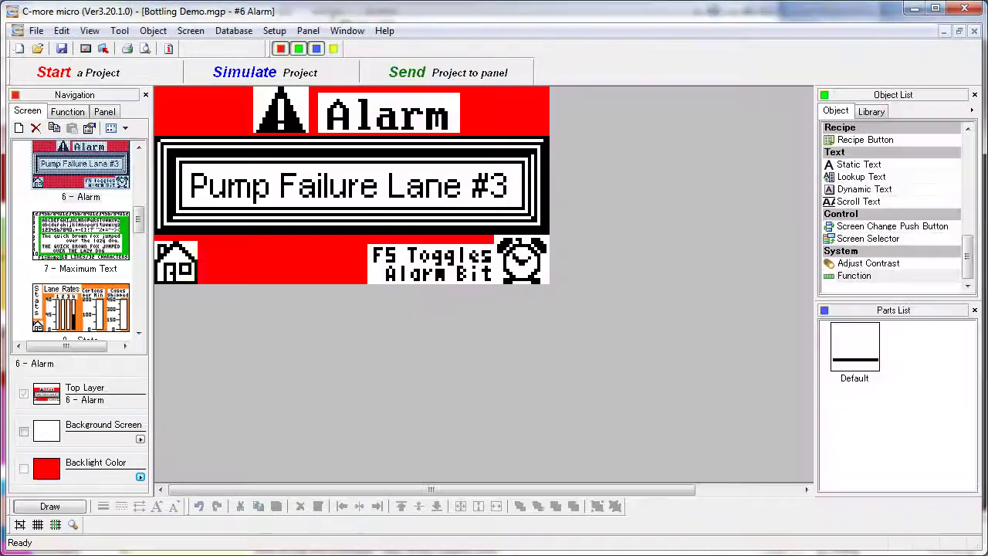
click(288, 117)
double_click(287, 117)
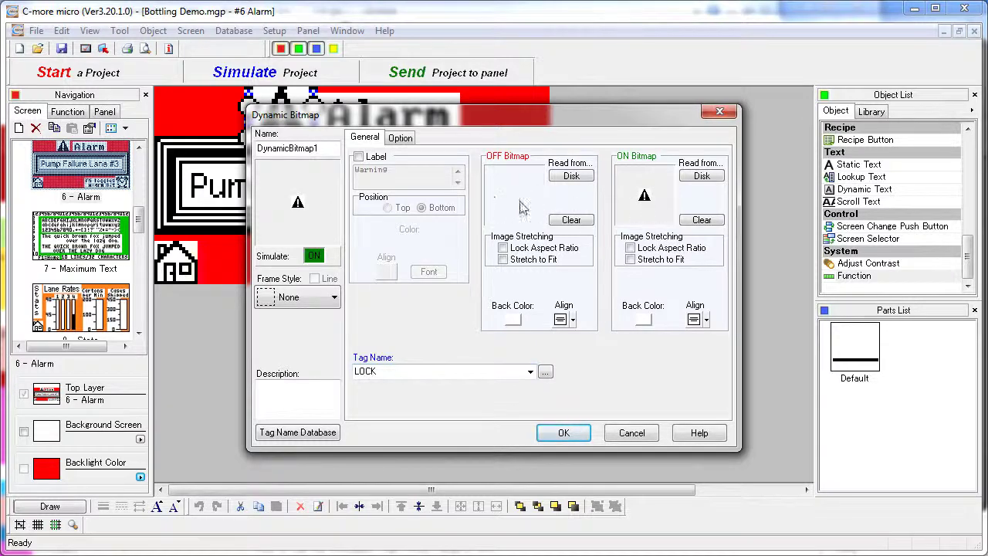
key(Escape)
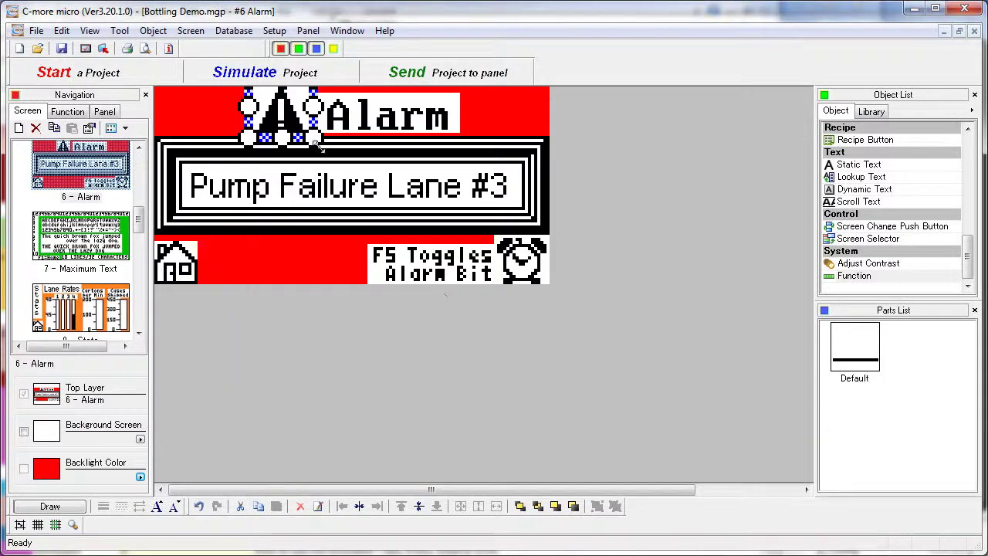
Review the Alarm title, 'Pump Failure Lane #3' and 'F5 Toggles Alarm Bit' texts, leaving each unchanged.
double_click(367, 125)
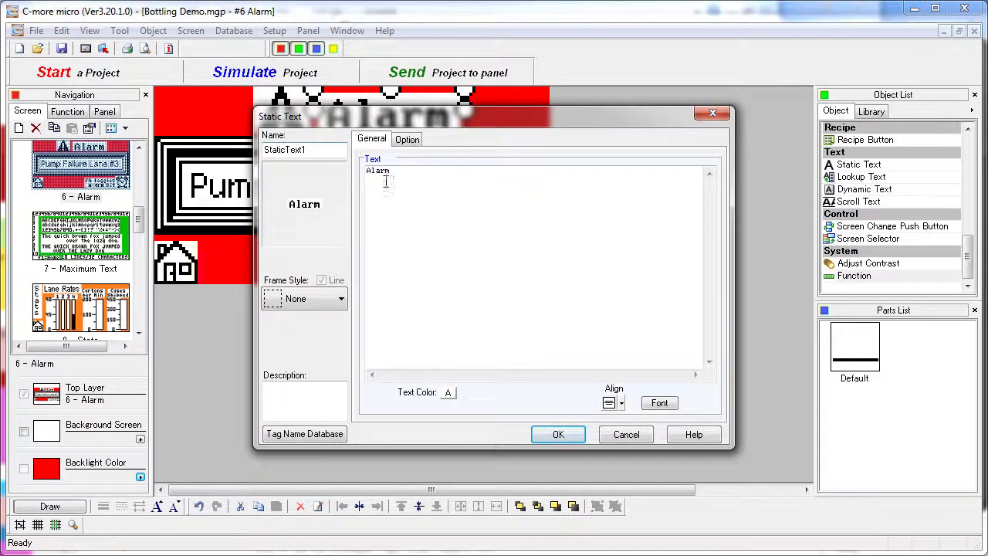
click(558, 435)
double_click(282, 183)
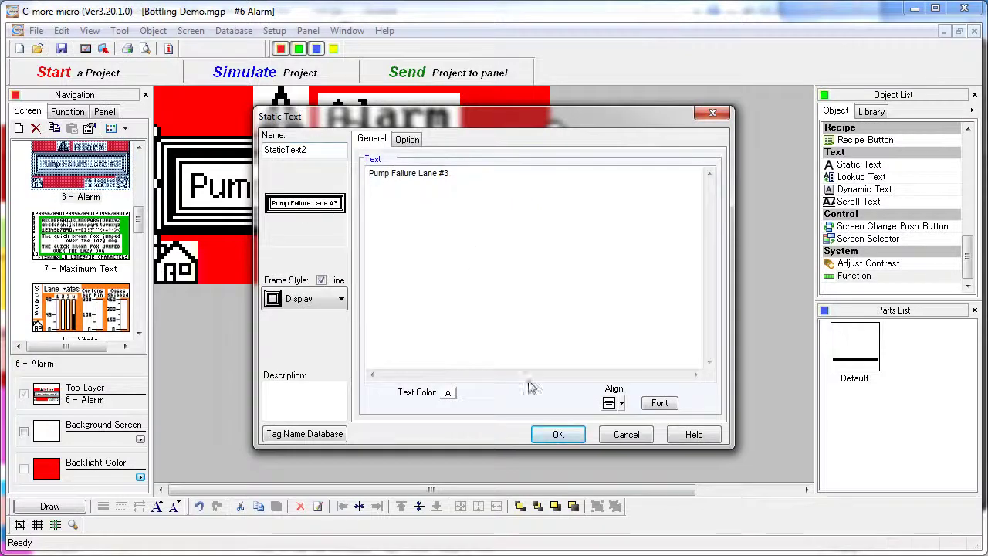
click(558, 434)
double_click(429, 266)
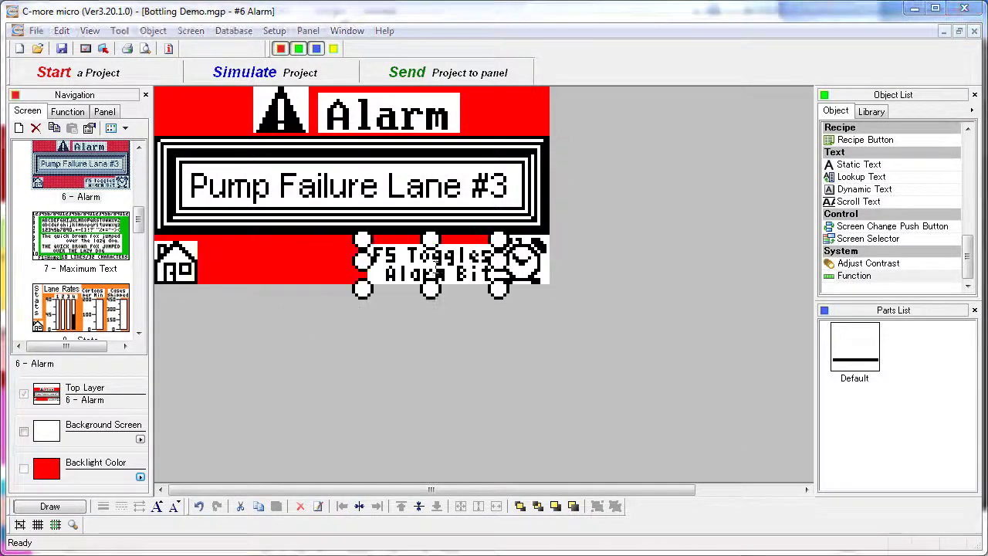
key(Escape)
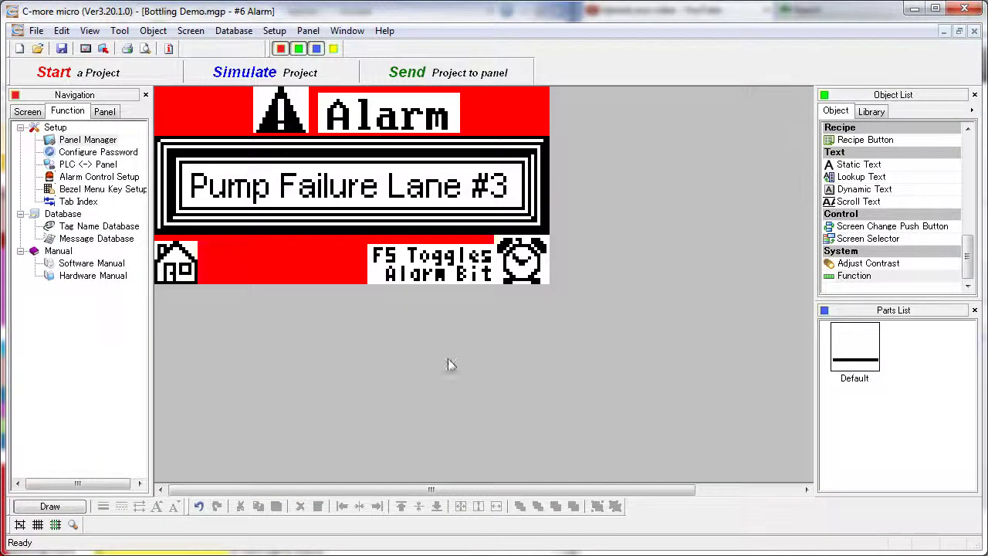
click(537, 264)
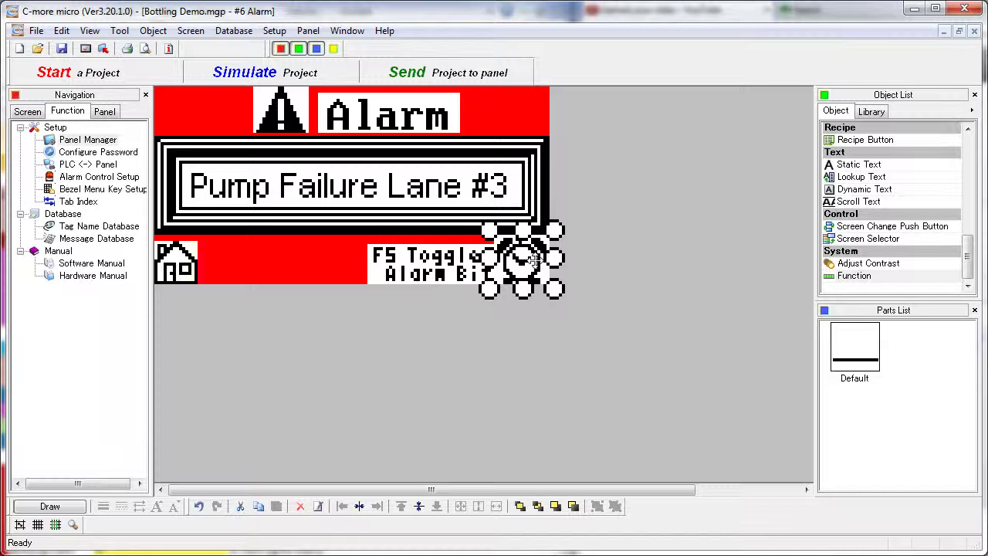
drag(536, 260, 634, 328)
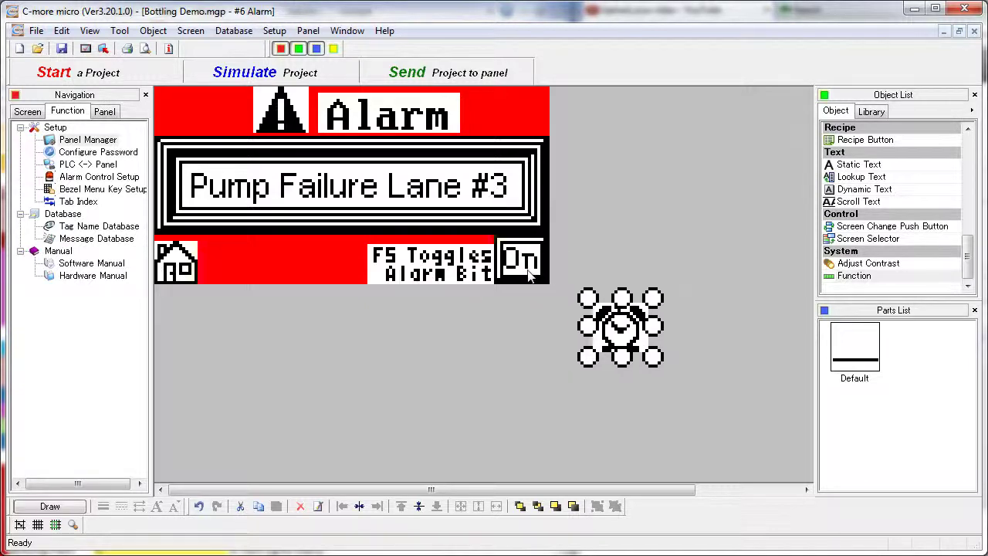
key(ctrl+z)
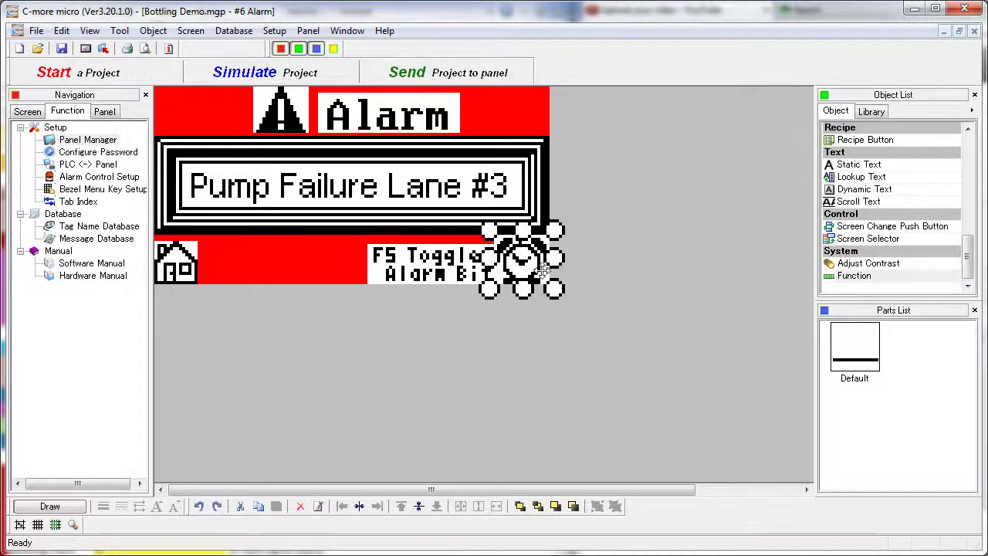
click(538, 506)
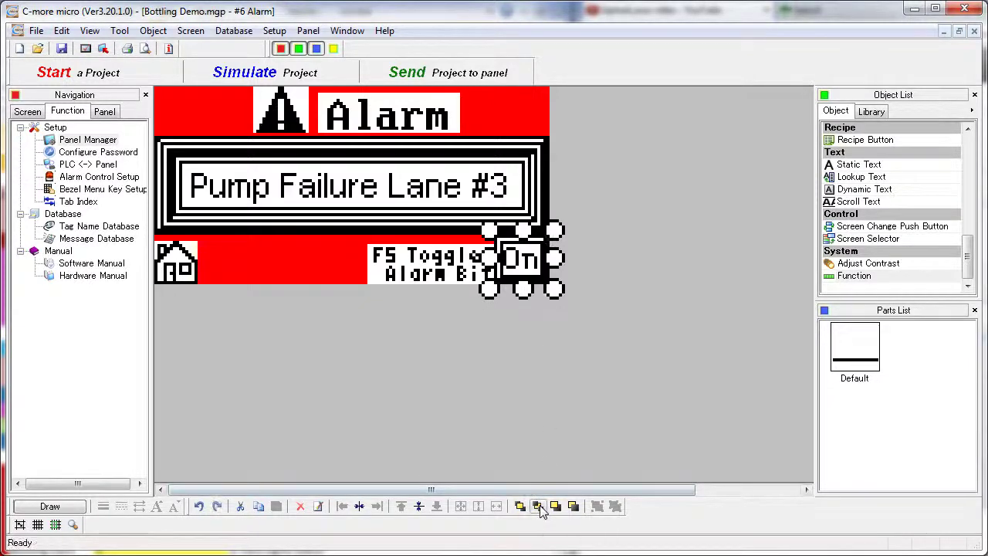
click(517, 261)
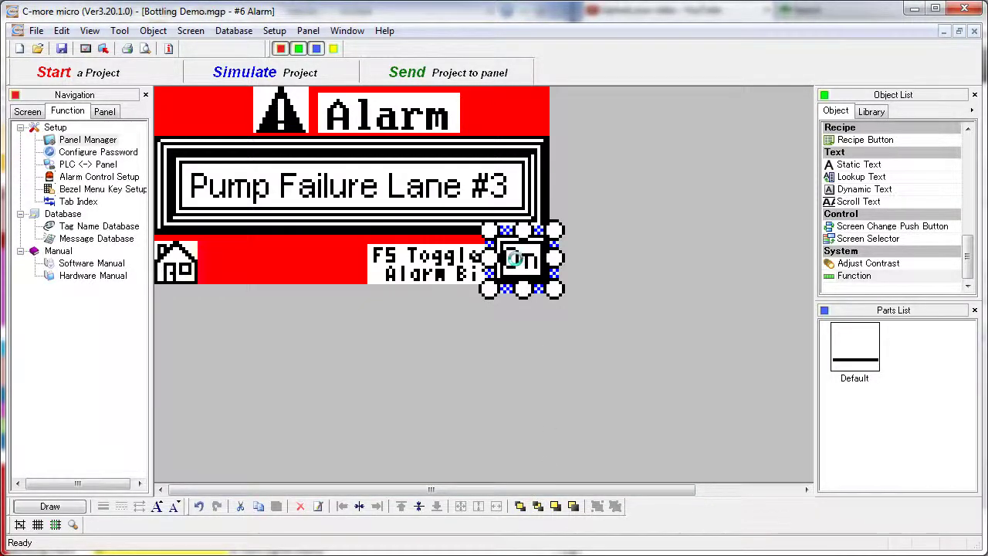
double_click(518, 263)
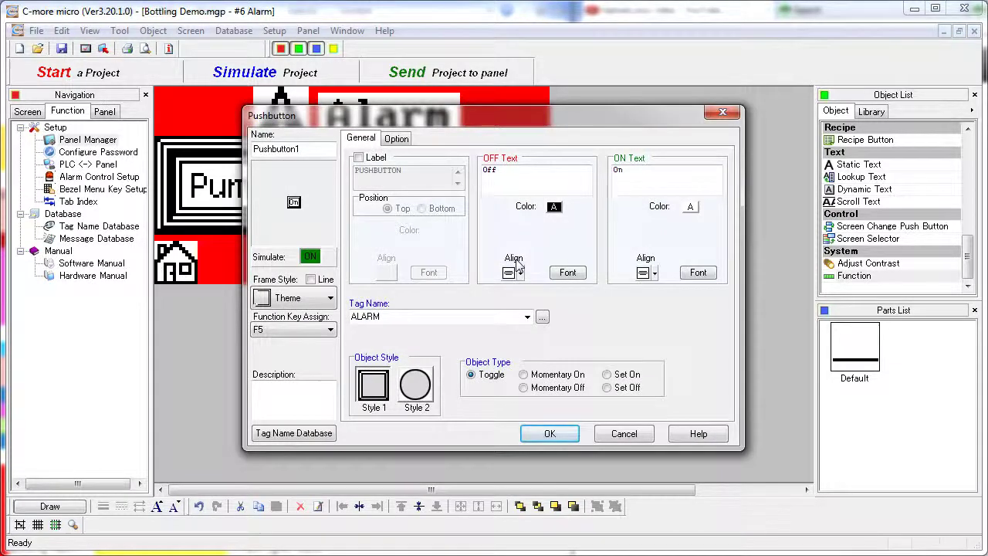
double_click(359, 316)
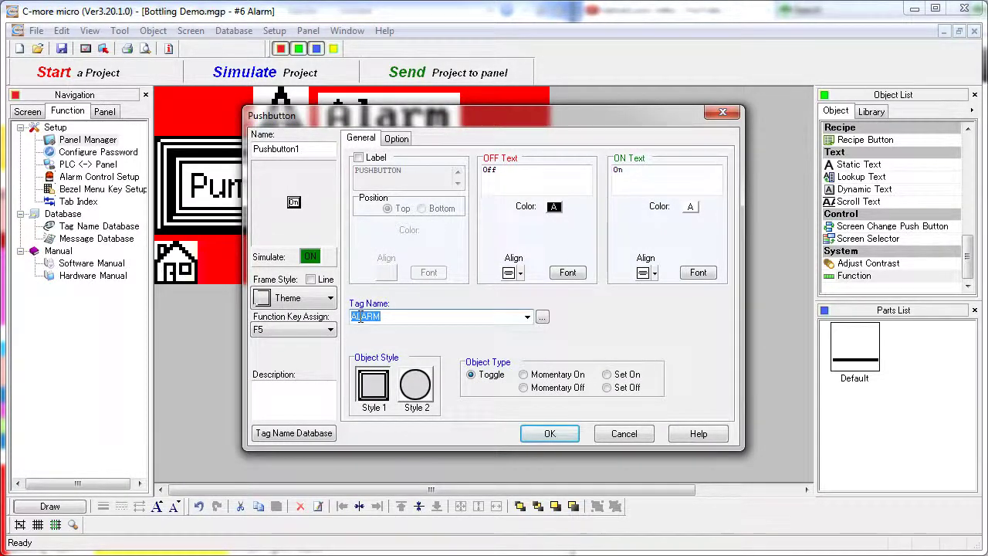
click(317, 331)
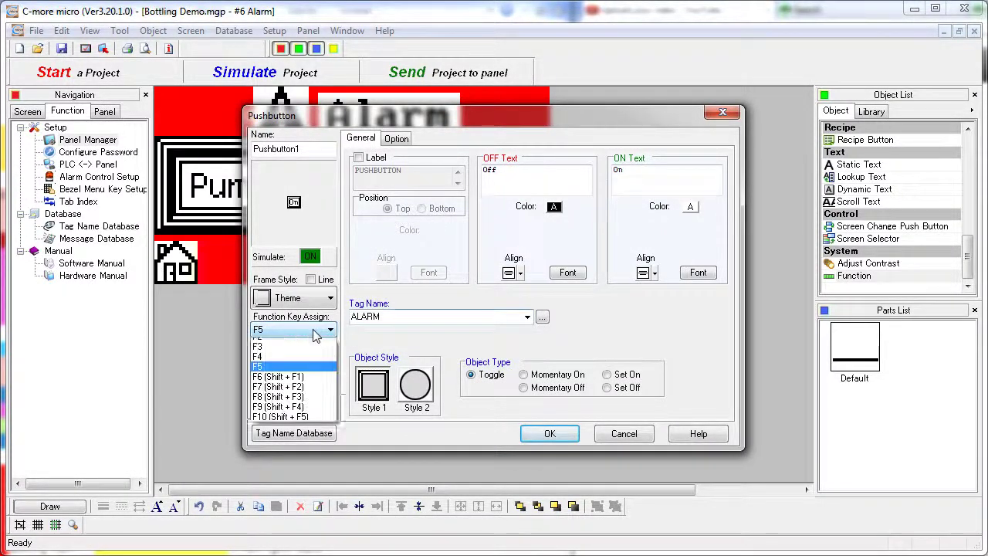
click(554, 434)
click(559, 435)
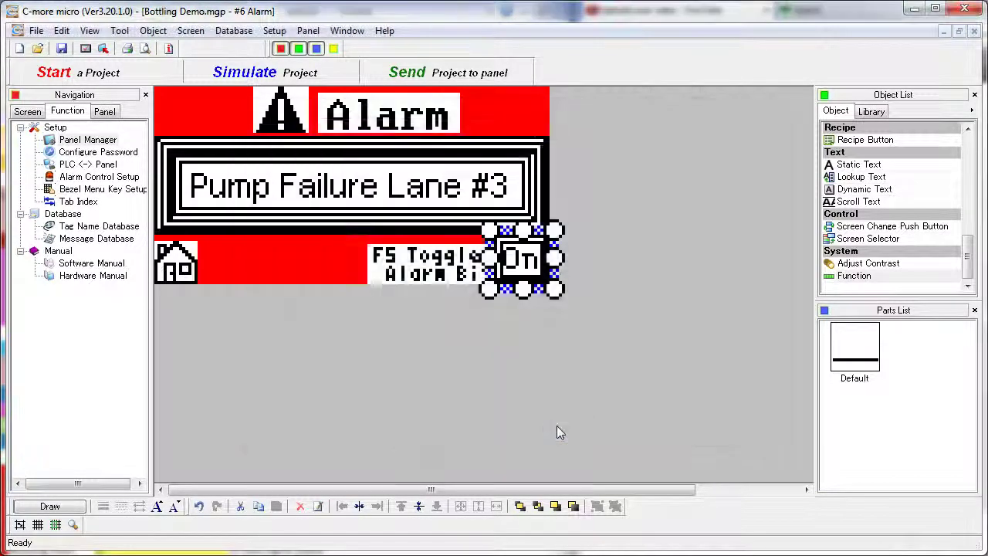
click(538, 506)
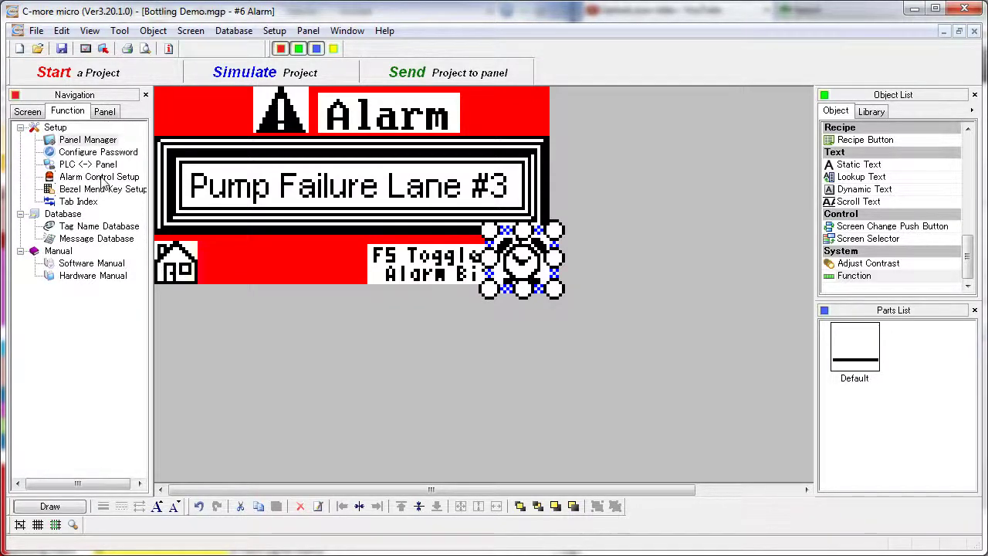
Open Setup > Alarm Control Setup and begin a new alarm entry in row 02.
click(274, 31)
click(299, 101)
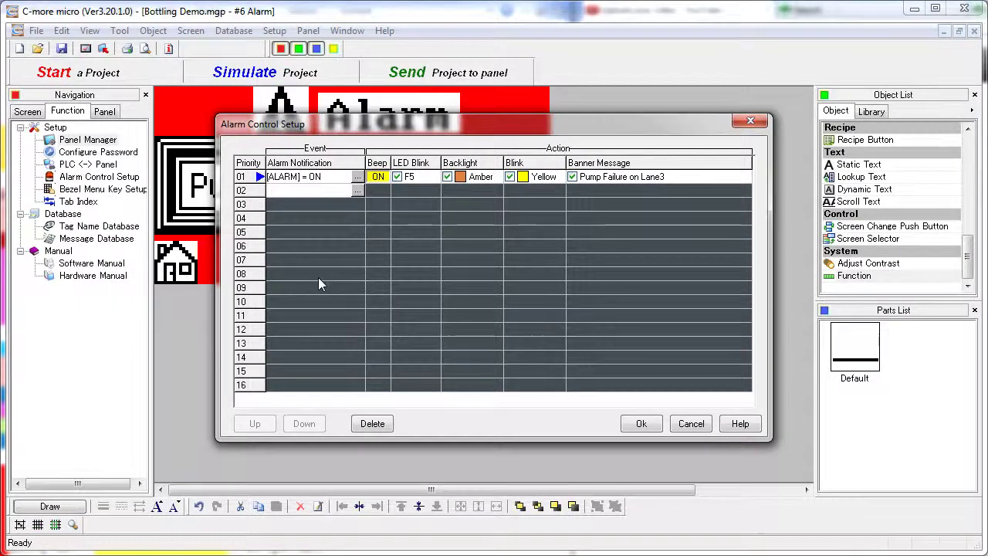
click(357, 191)
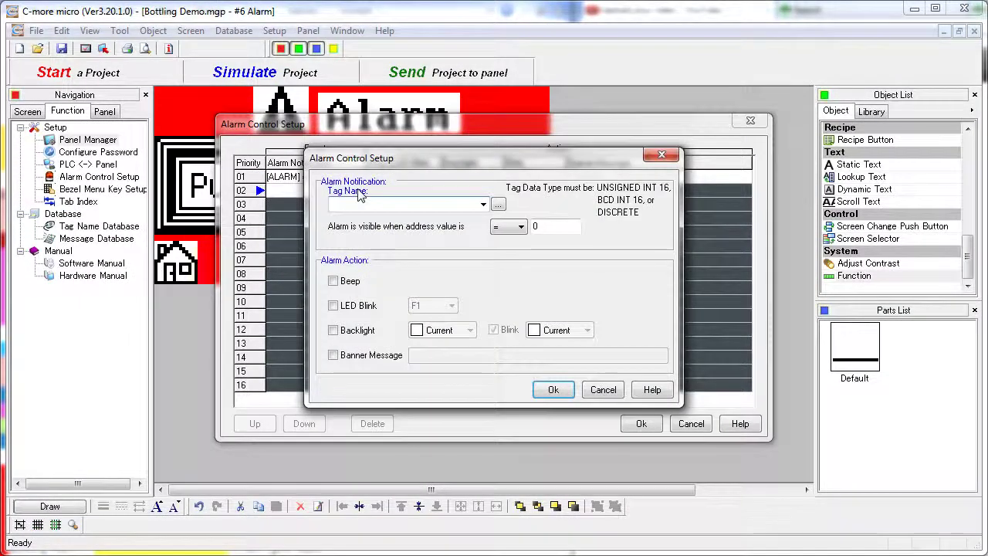
Set entry 02's alarm tag to AUTOMAN, triggering when it is ON.
click(483, 205)
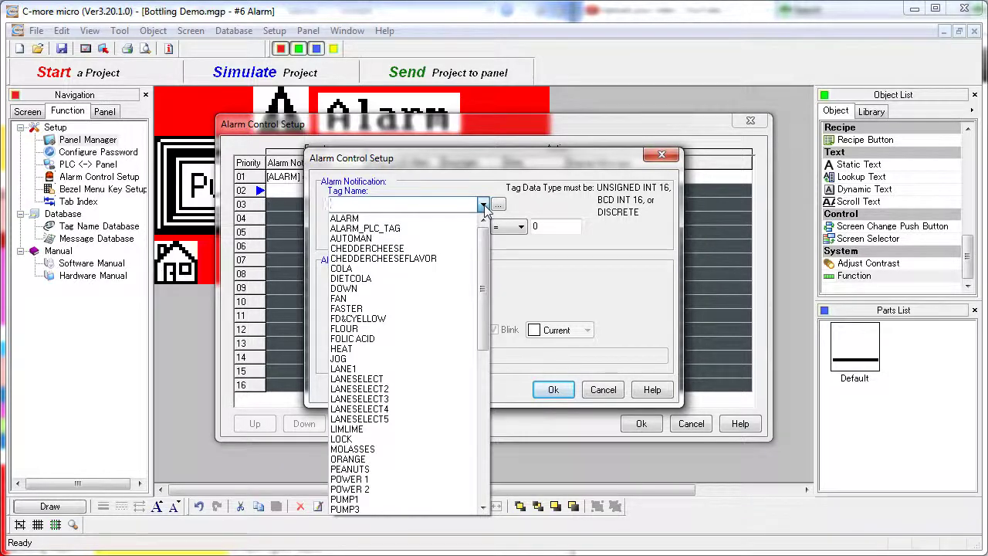
click(354, 238)
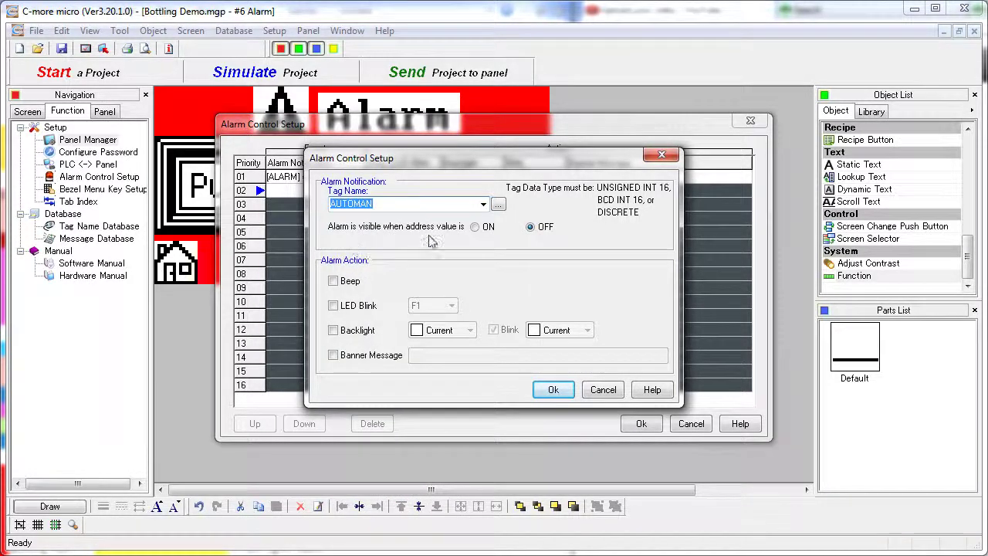
click(475, 227)
click(531, 227)
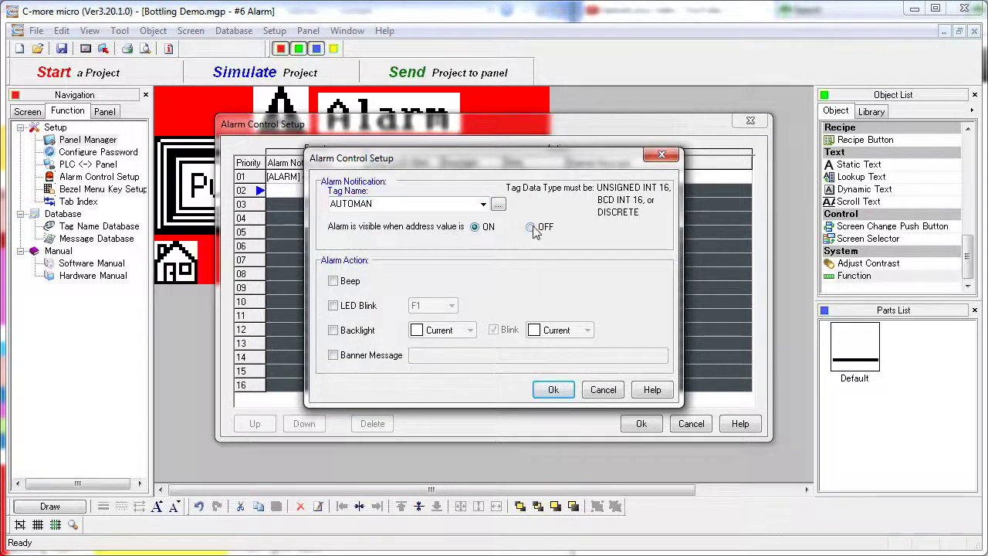
click(475, 227)
Enable beep, F1 LED blinking, and a Yellow backlight that blinks Amber.
click(333, 282)
click(334, 306)
click(452, 307)
click(455, 307)
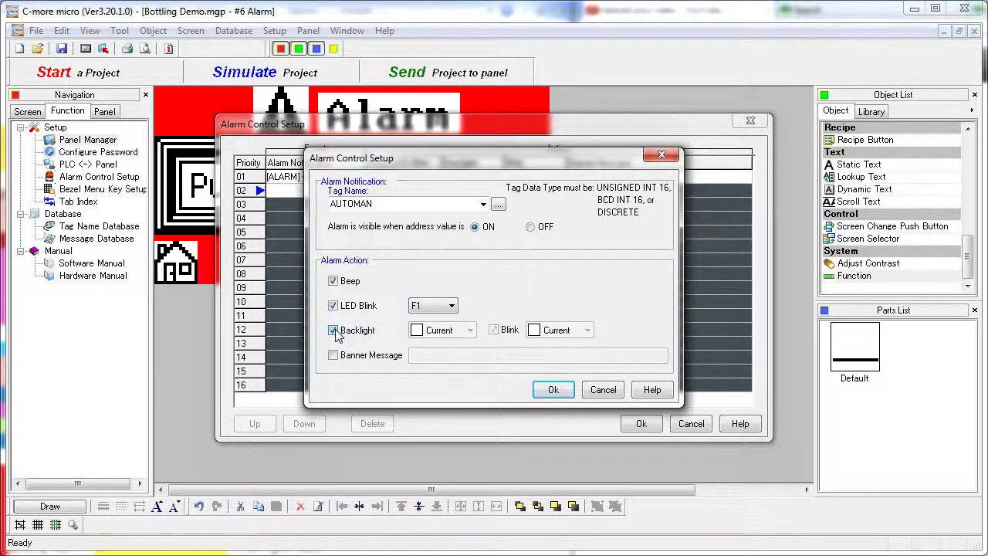
click(469, 330)
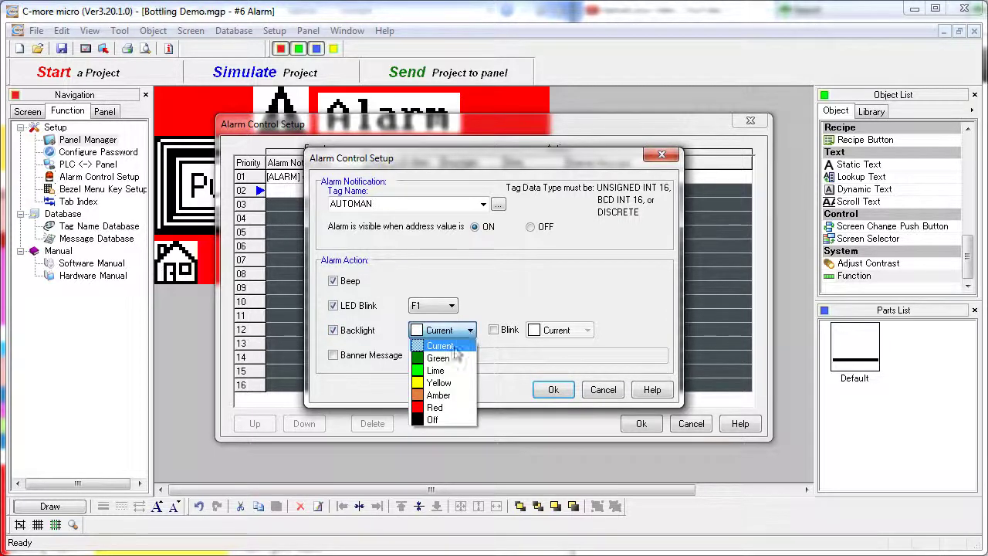
click(447, 373)
click(494, 331)
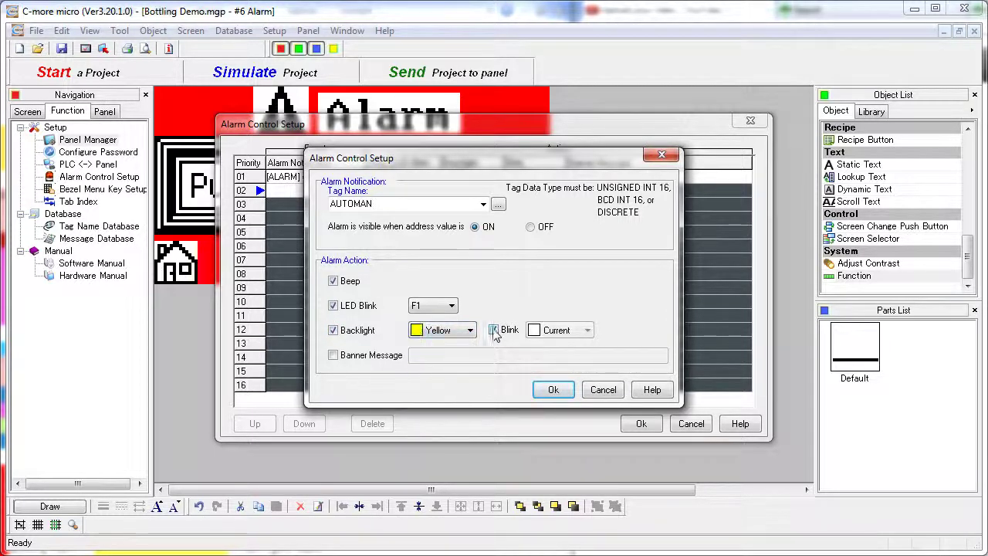
click(587, 330)
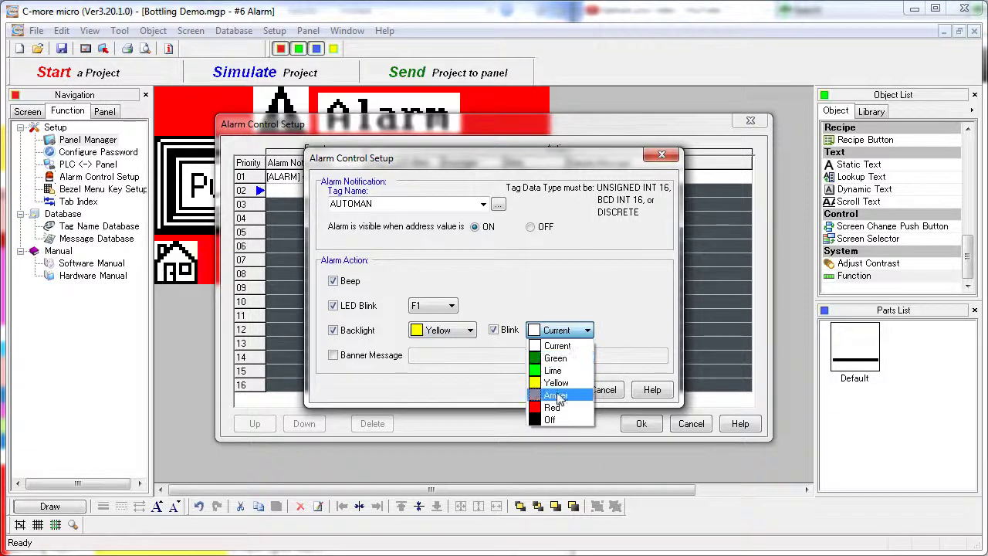
click(559, 396)
Enable a banner message reading 'Banner Message' for the alarm.
click(333, 355)
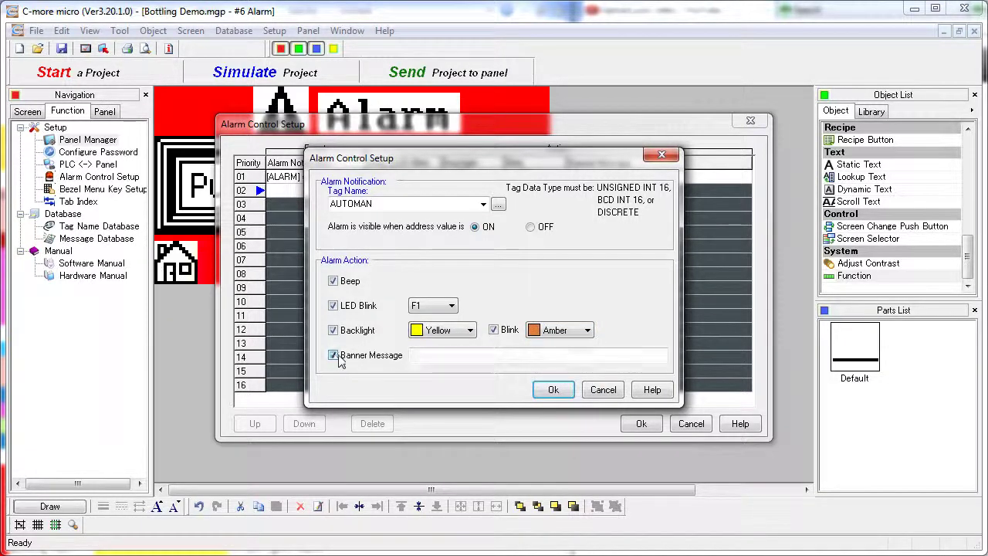
click(435, 355)
text(Banner Mess)
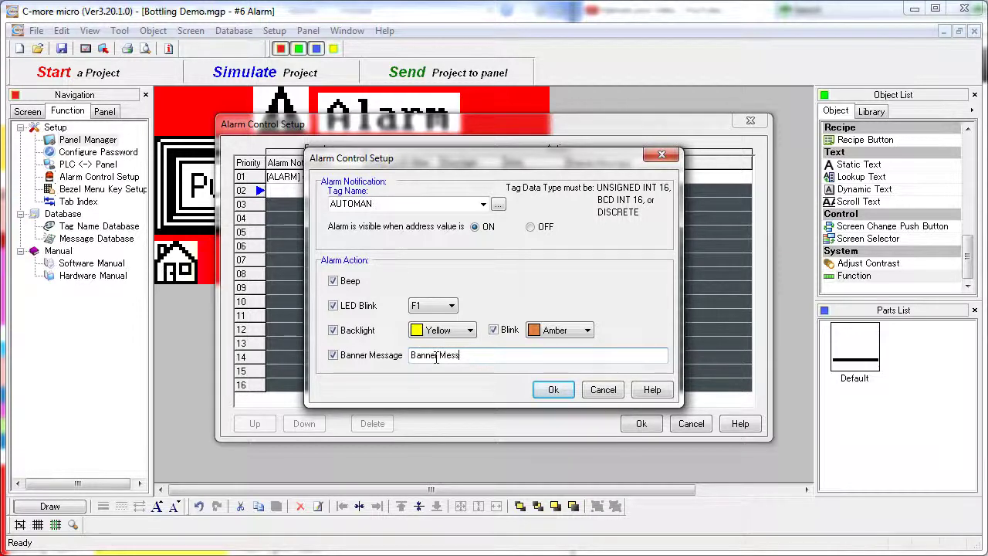
text(age)
key(Tab)
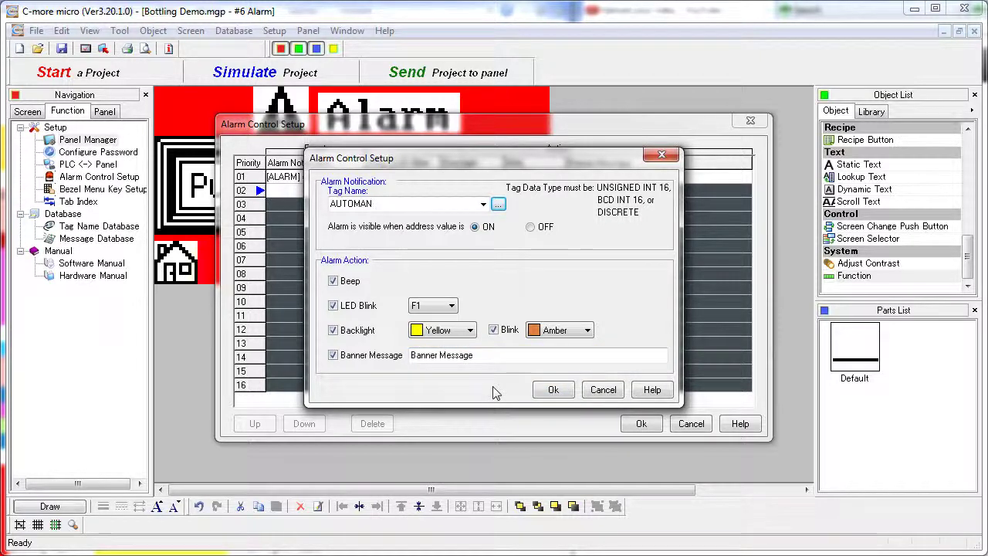
click(498, 207)
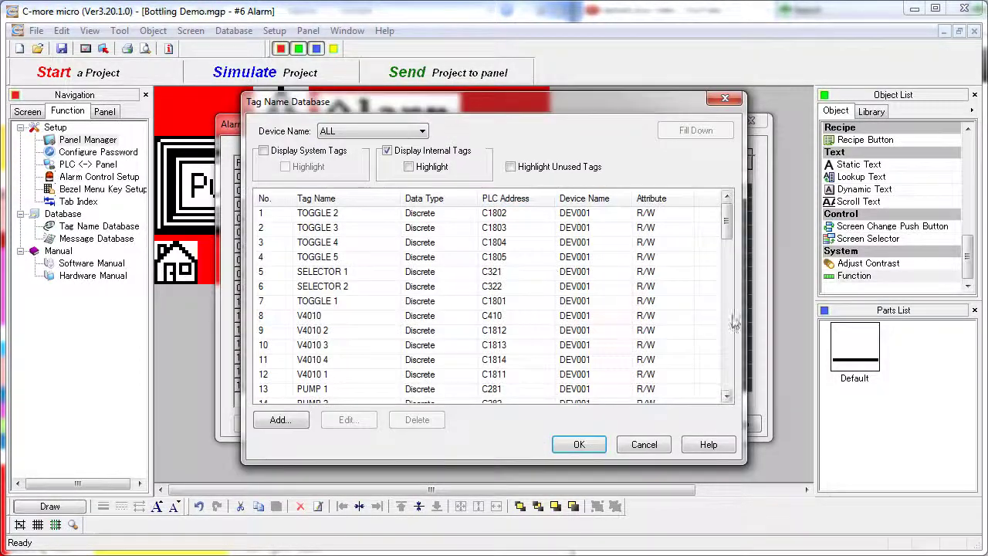
Choose V6000 from the Tag Name Database as entry 02's alarm tag.
drag(729, 224, 728, 289)
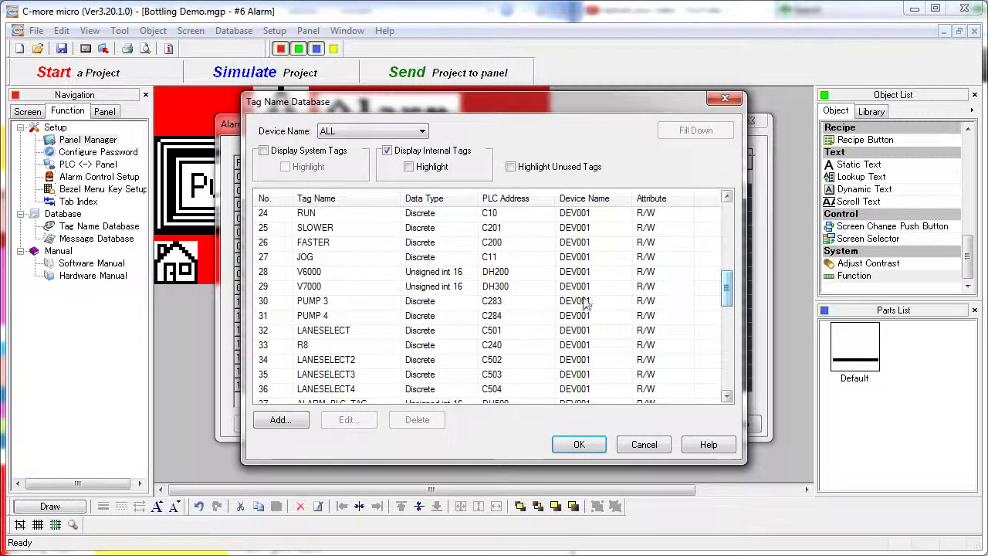
double_click(315, 277)
click(539, 379)
click(579, 444)
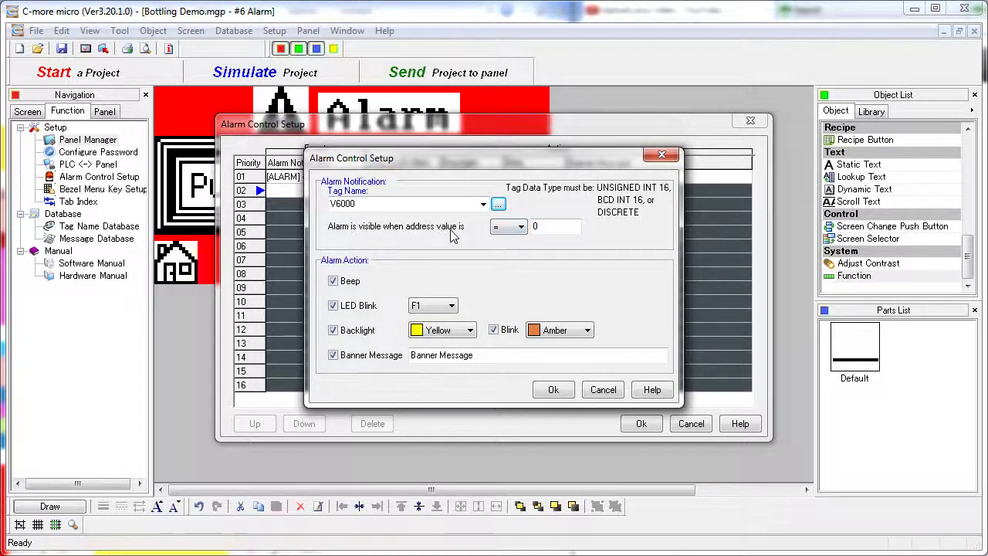
Try the not-equal, less-than and greater-than-or-equal comparison operators for entry 02.
click(519, 227)
click(510, 255)
click(521, 227)
click(517, 272)
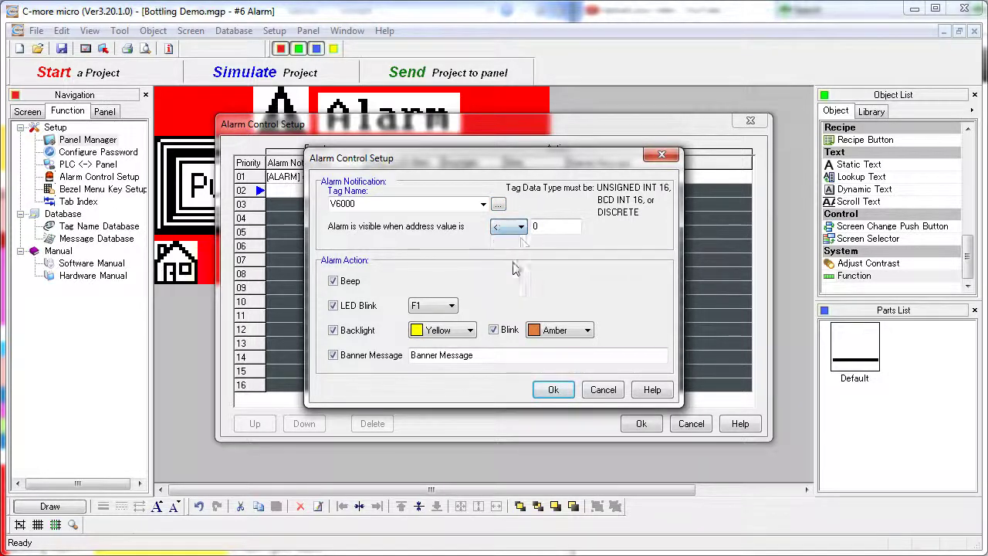
click(522, 227)
click(510, 296)
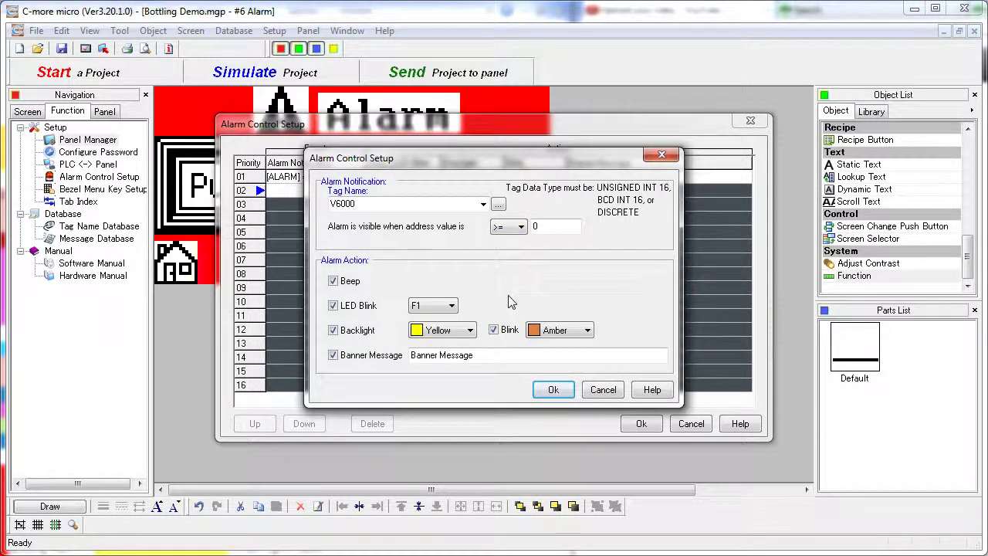
Cancel the unfinished row 02 entry, keep only the ALARM rule, and start simulating.
double_click(551, 224)
key(Escape)
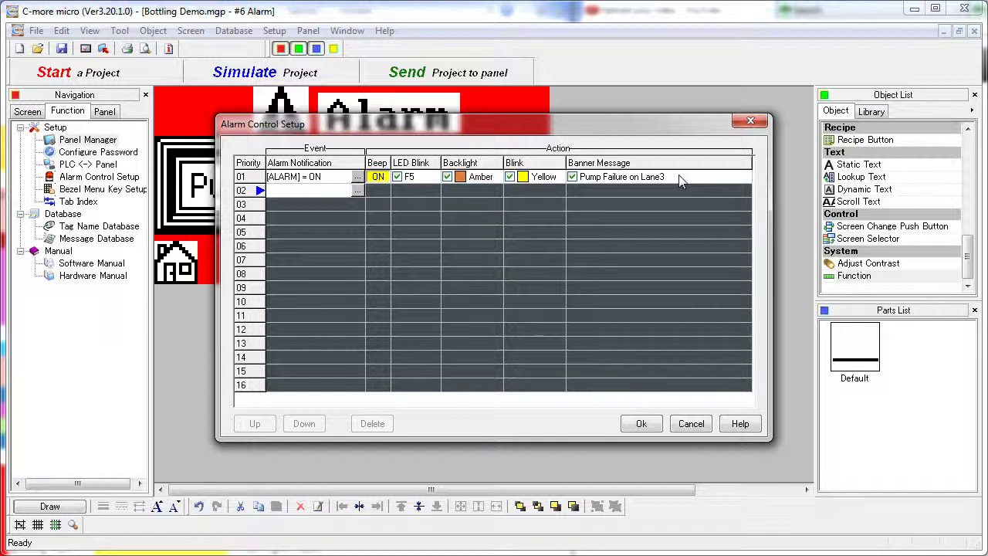
click(642, 424)
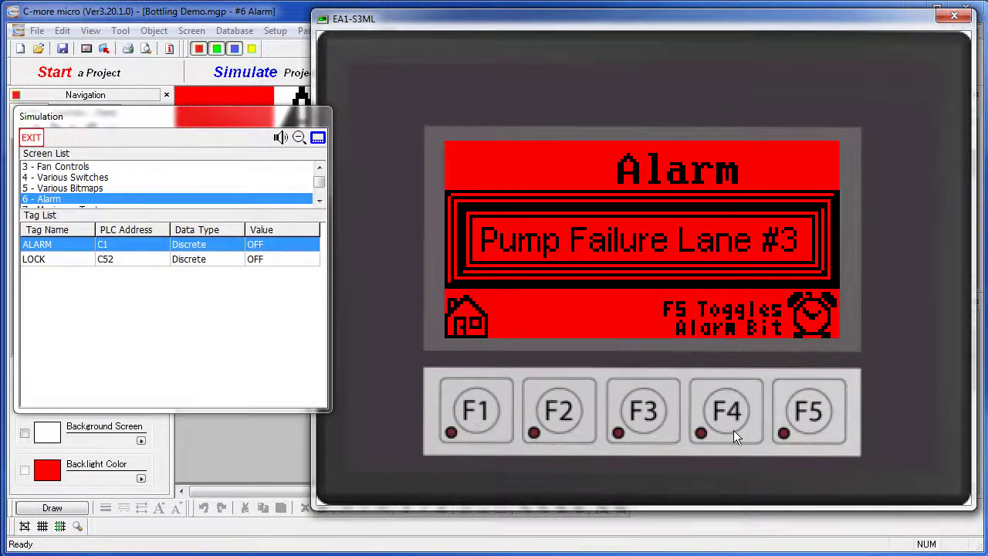
Toggle ALARM on and off with F5, then set the LOCK tag (C52) to ON.
click(802, 412)
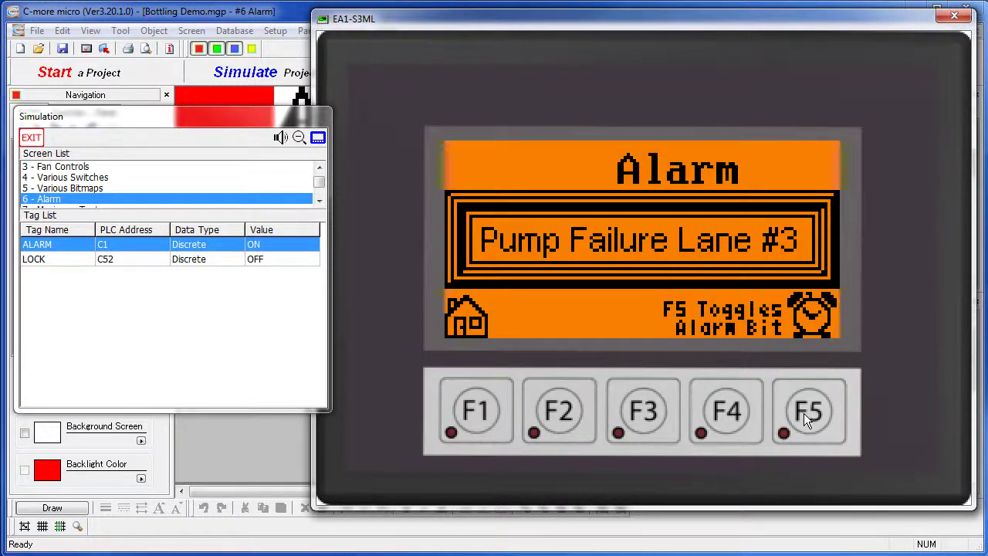
click(804, 413)
click(811, 413)
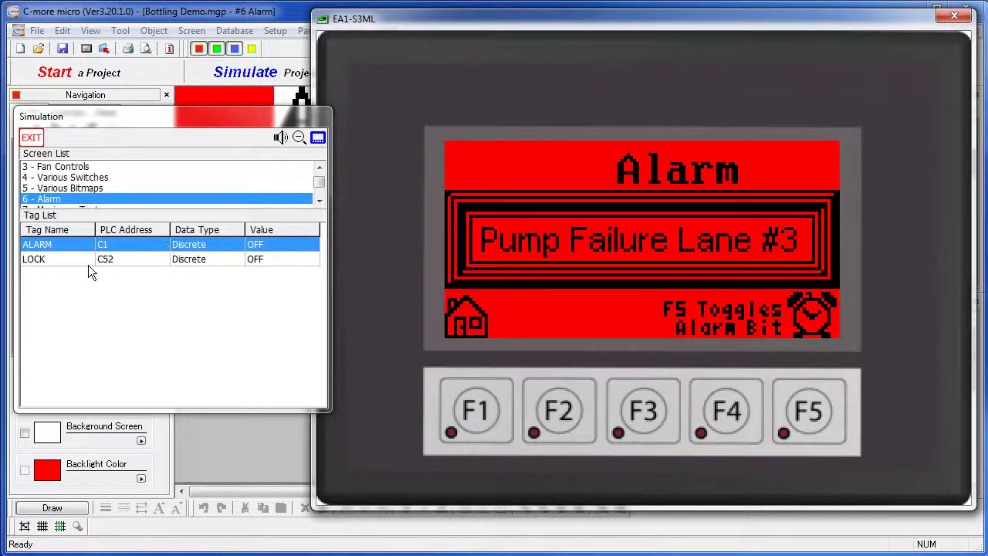
double_click(265, 264)
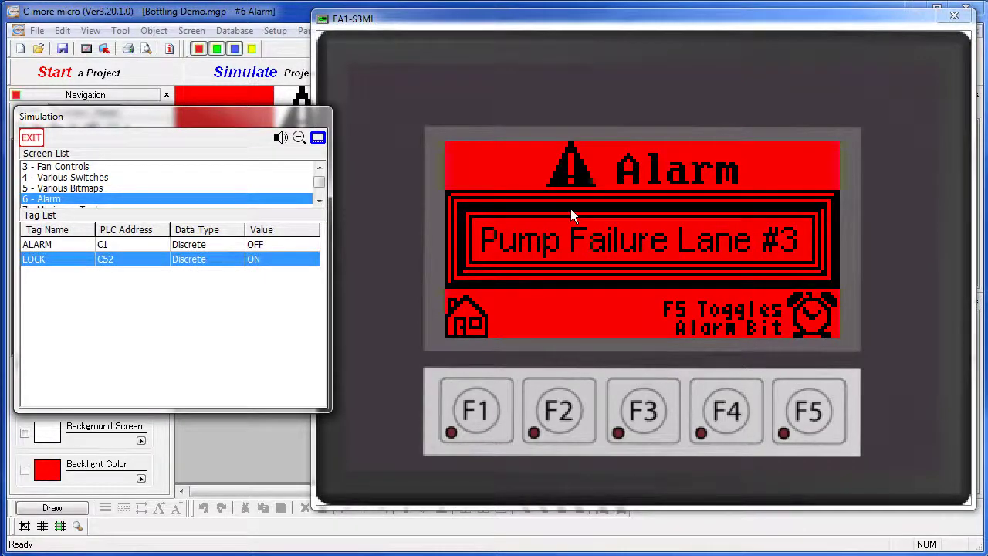